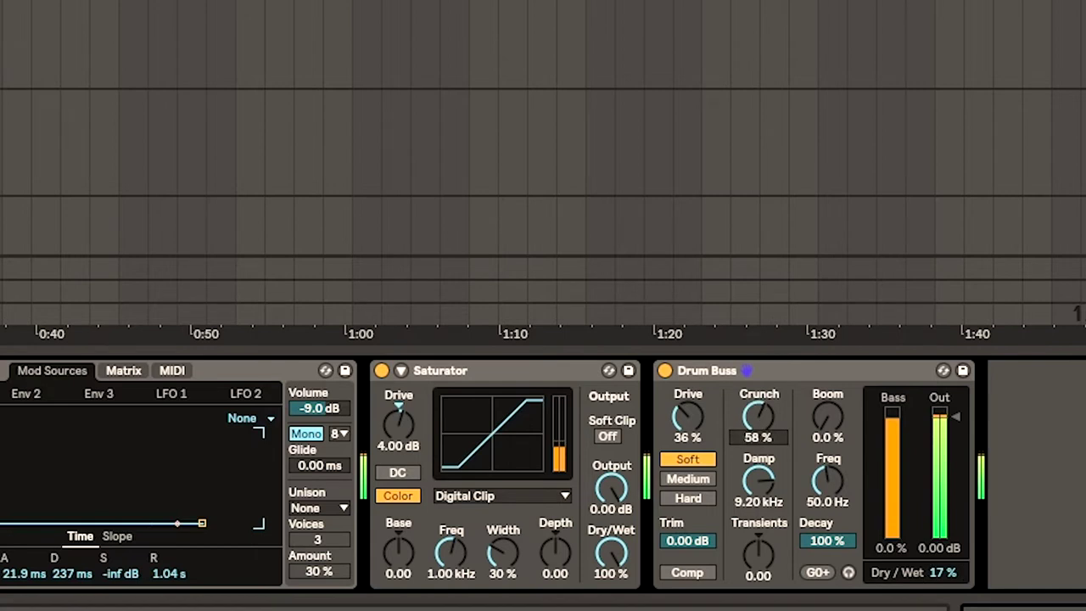
Set the Drum Buss Crunch to 51 %
{"action": "left_click_drag", "start_coordinate": [758, 417], "coordinate": [758, 407]}
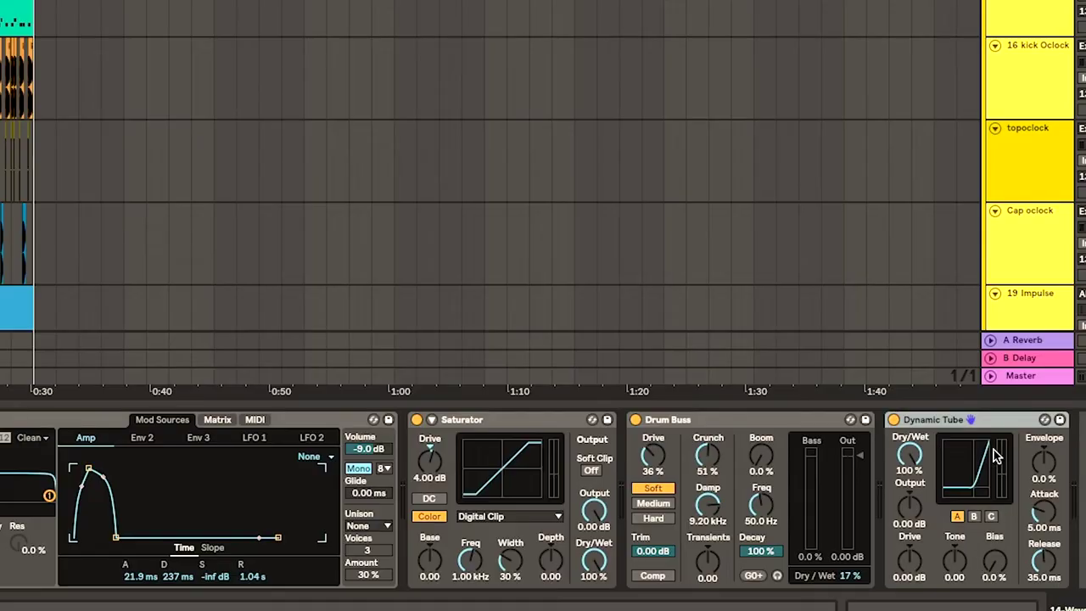
Replace the default Dynamic Tube with the Broken Tube preset and set its Dry/Wet to 19.8 %
{"action": "key", "text": "Delete"}
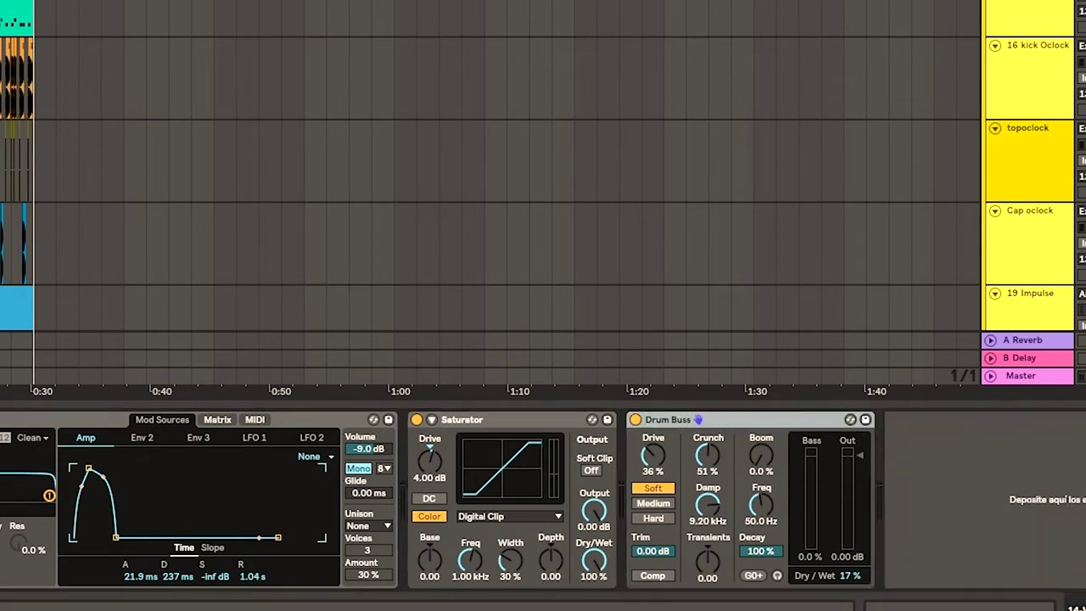
{"action": "key", "text": "ctrl+z"}
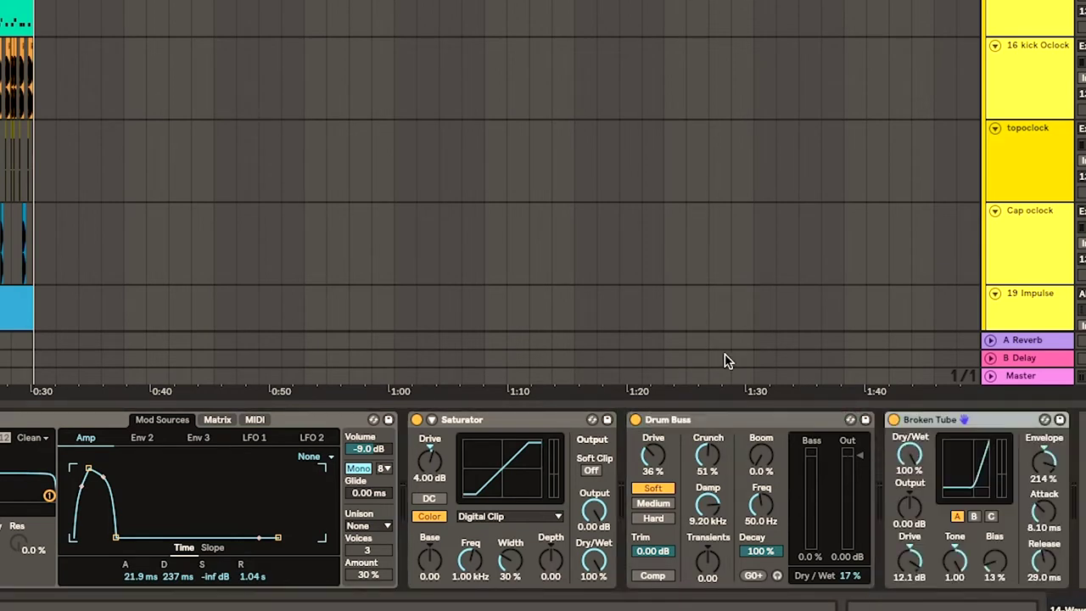
{"action": "left_click_drag", "start_coordinate": [923, 456], "coordinate": [923, 485]}
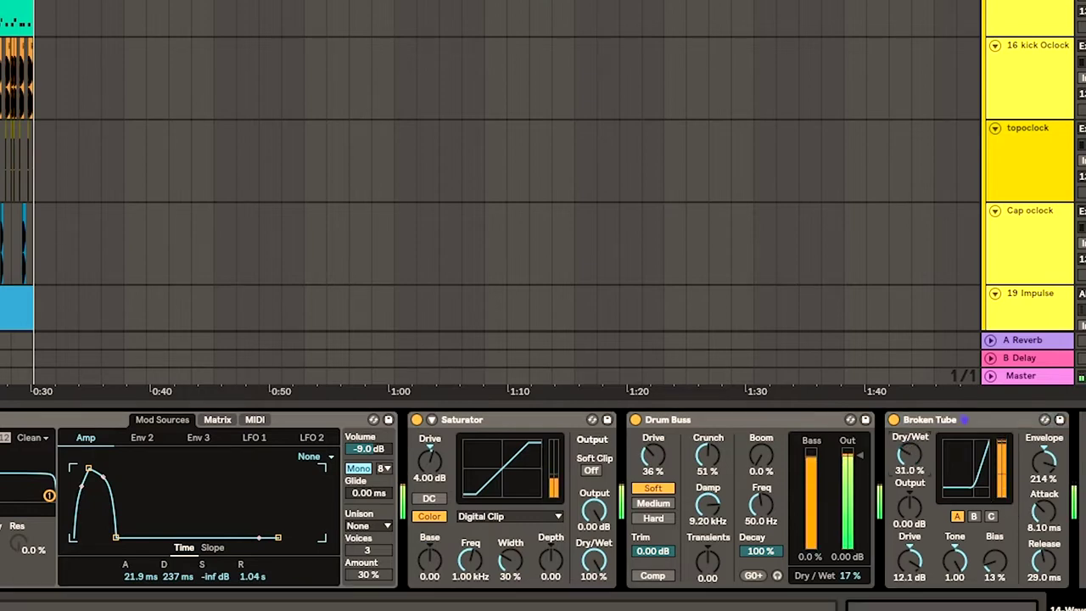
{"action": "key", "text": "XF86AudioRaiseVolume"}
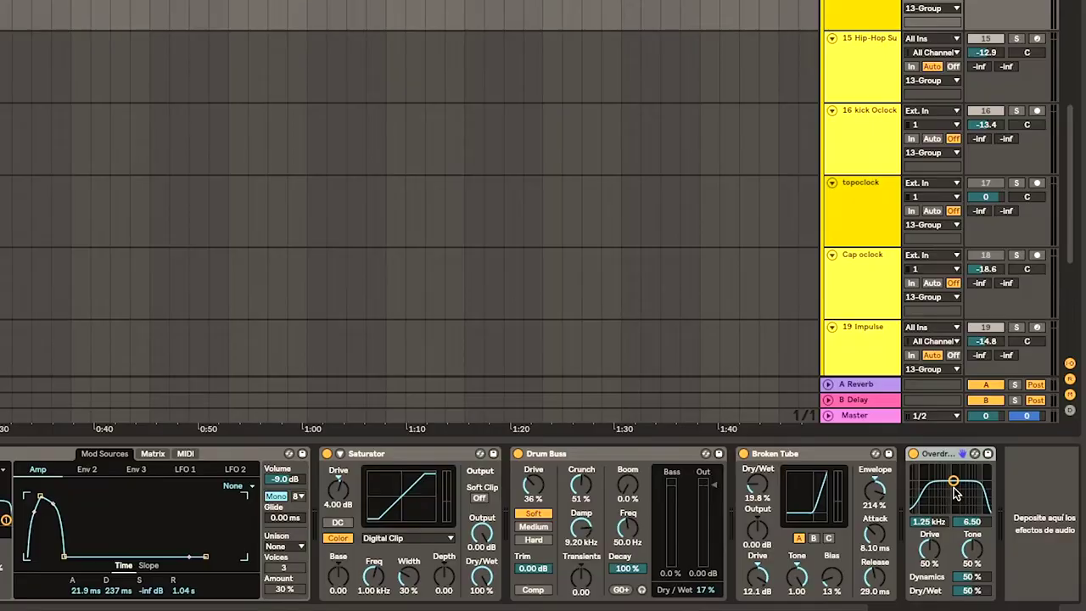
Set the Overdrive to 70.6 Hz with bandwidth 2.98, Drive 40 %, Tone 23 %, Dynamics 45 % and Dry/Wet 17 %
{"action": "left_click_drag", "start_coordinate": [955, 489], "coordinate": [923, 483]}
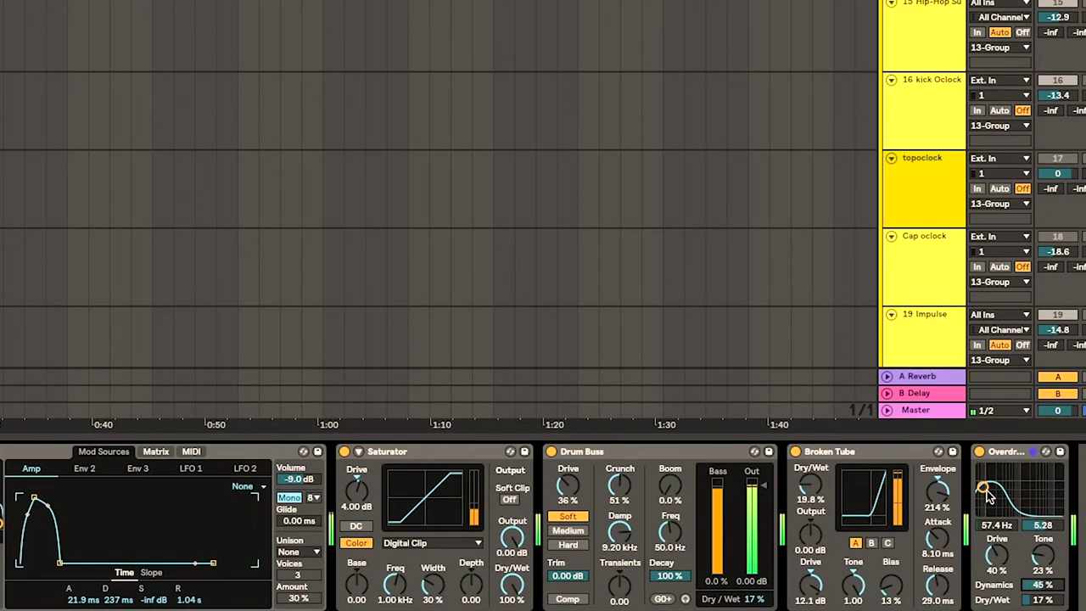
{"action": "left_click_drag", "start_coordinate": [984, 490], "coordinate": [981, 486]}
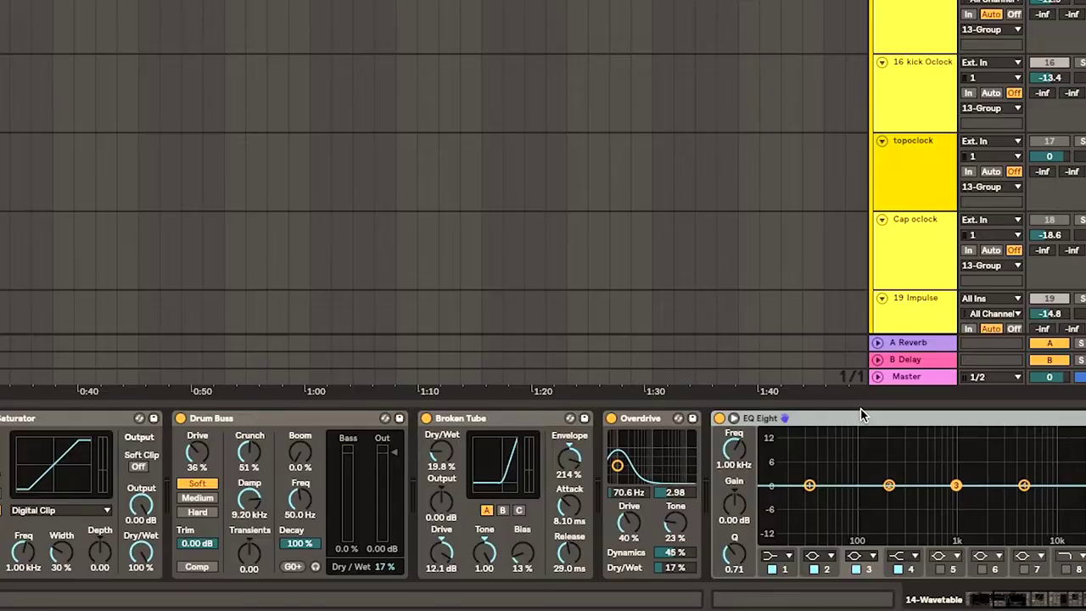
Turn band 1 of the EQ Eight after the Overdrive into a low cut at 40.7 Hz
{"action": "left_click", "coordinate": [862, 416]}
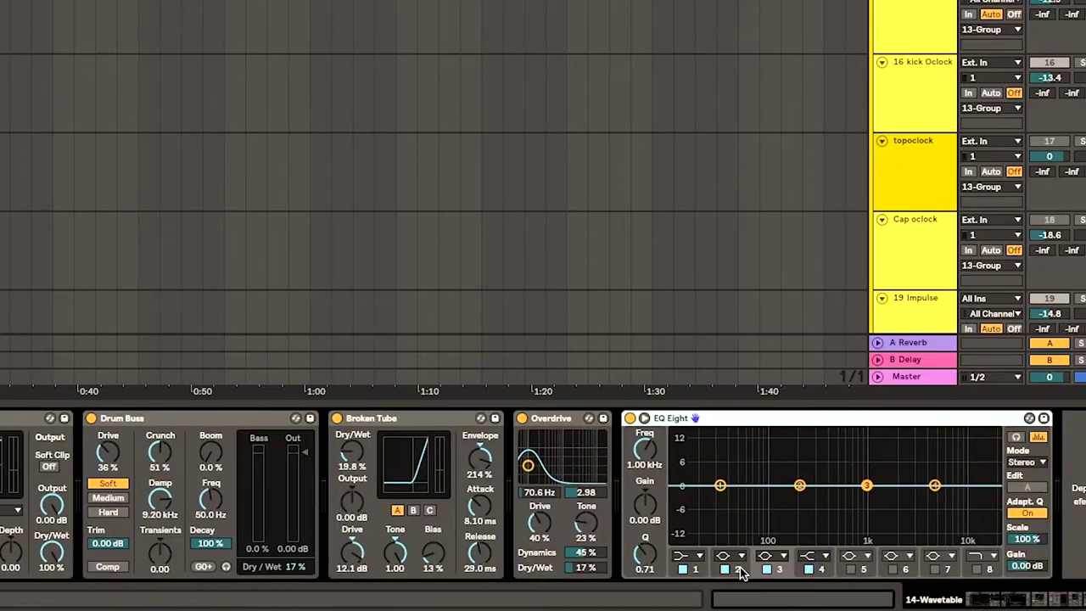
{"action": "left_click", "coordinate": [683, 450]}
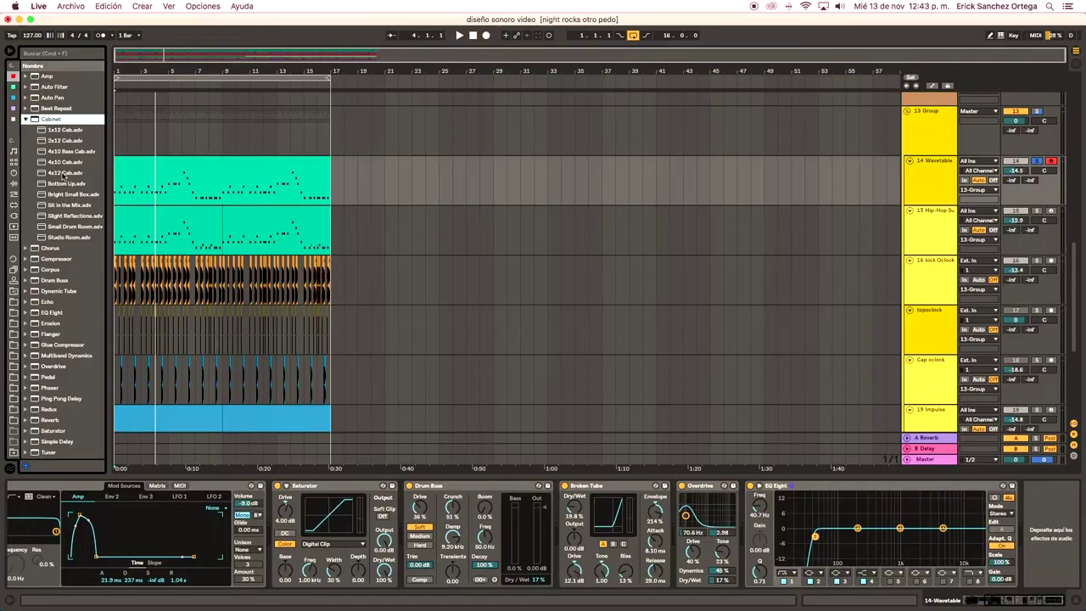
Add the 4x12 Cab preset after EQ Eight, compare it bypassed and active, and set its Dry/Wet to 61.9 %
{"action": "left_click", "coordinate": [54, 175]}
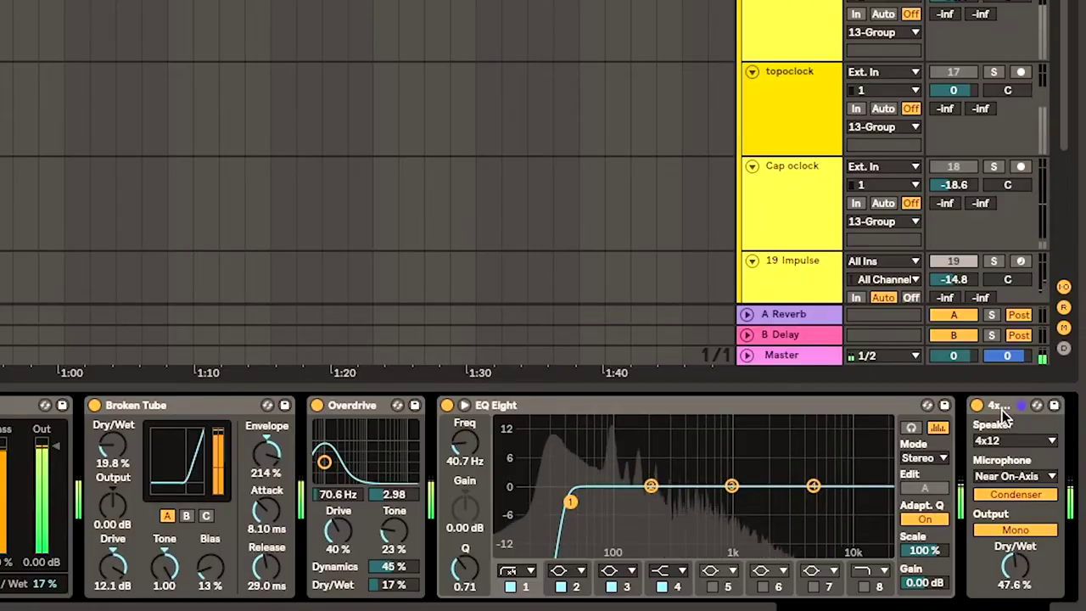
{"action": "left_click", "coordinate": [976, 406]}
{"action": "left_click", "coordinate": [976, 409]}
{"action": "left_click_drag", "start_coordinate": [1017, 568], "coordinate": [1016, 549]}
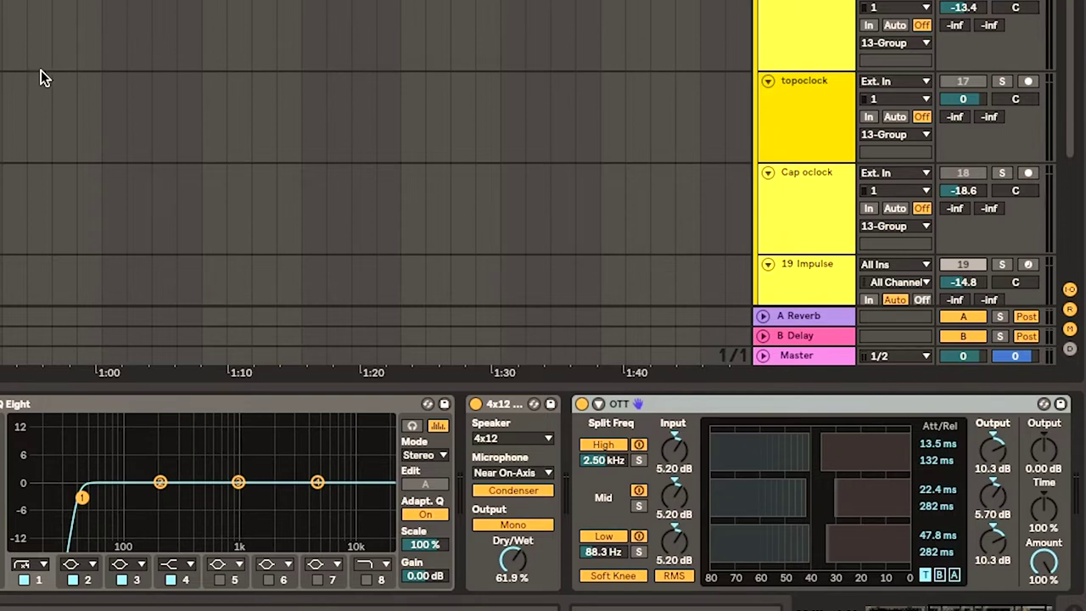
Play the loop and raise the overall Output of the OTT compressor to 8.10 dB
{"action": "key", "text": "space"}
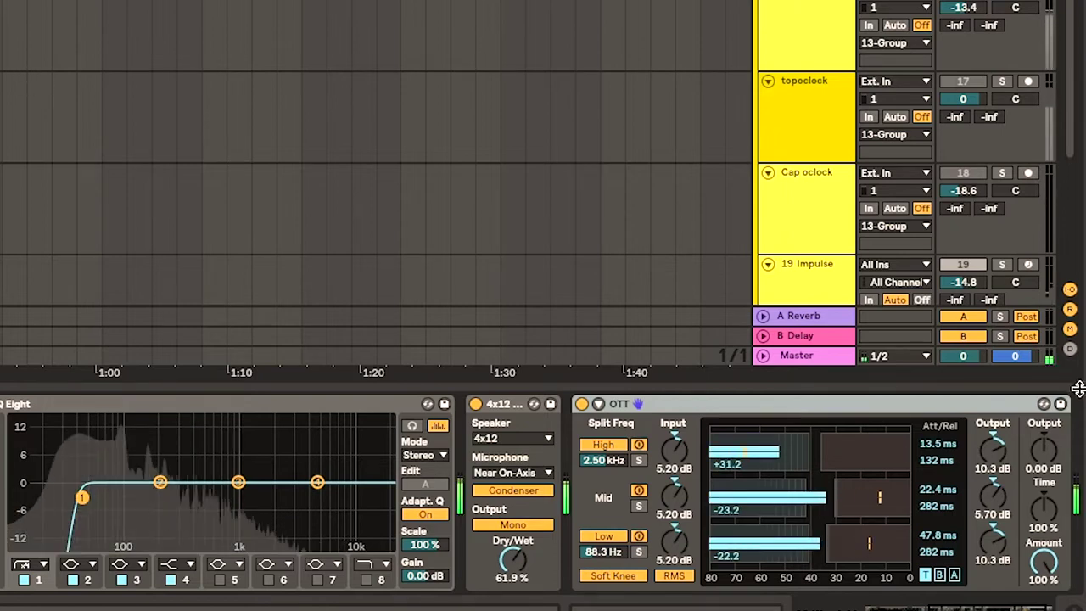
{"action": "left_click_drag", "start_coordinate": [1044, 456], "coordinate": [1044, 420]}
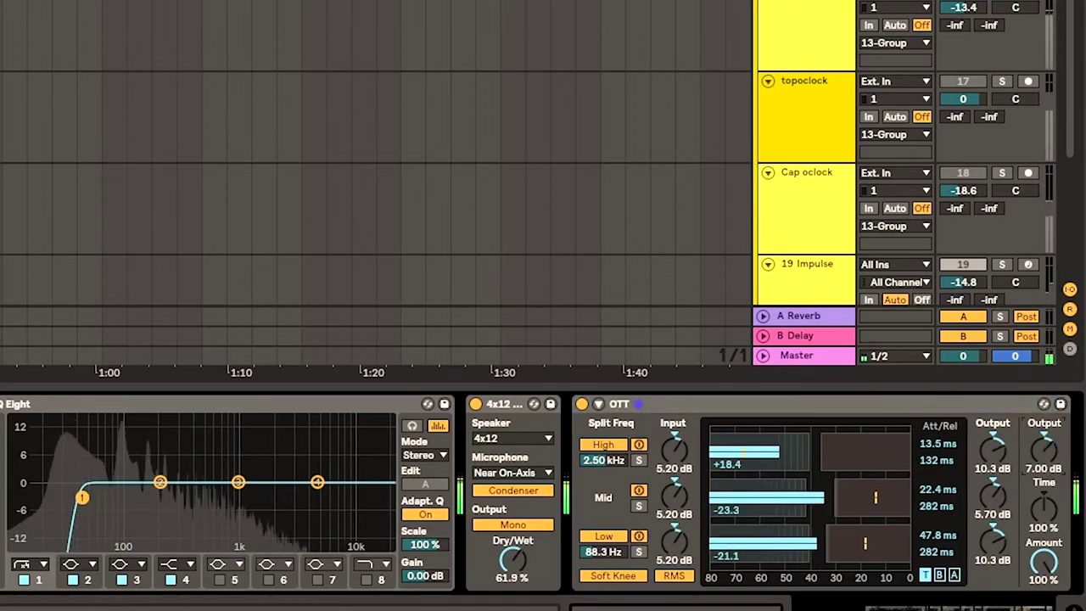
{"action": "left_click_drag", "start_coordinate": [1045, 458], "coordinate": [1046, 453]}
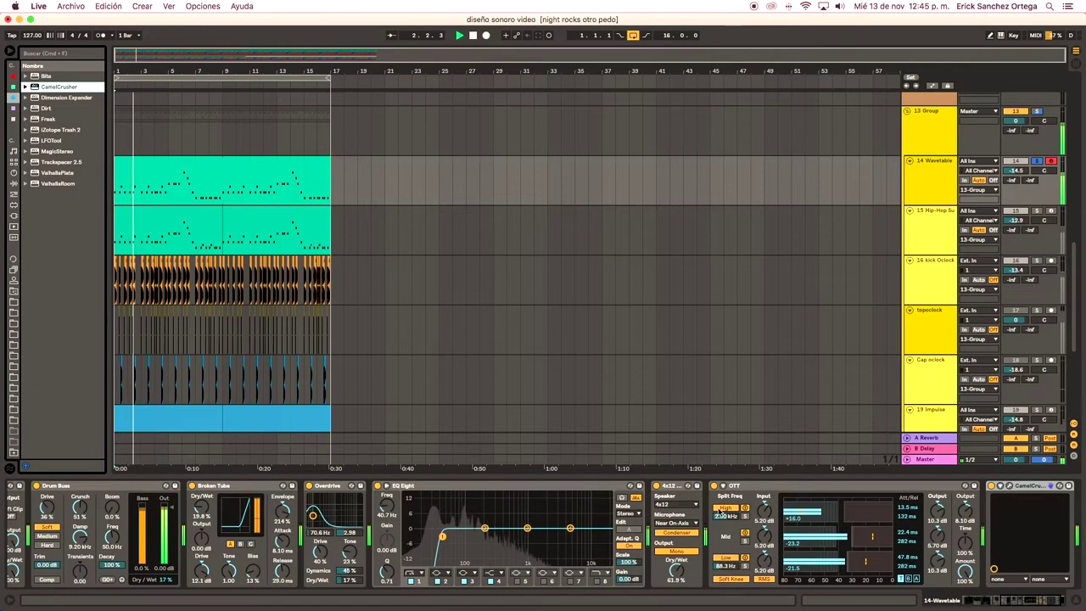
Set the Limiter at the end of the chain to a Gain of 10.5 dB and a Ceiling of -3.38 dB
{"action": "scroll", "coordinate": [719, 510], "scroll_direction": "right", "scroll_amount": 3}
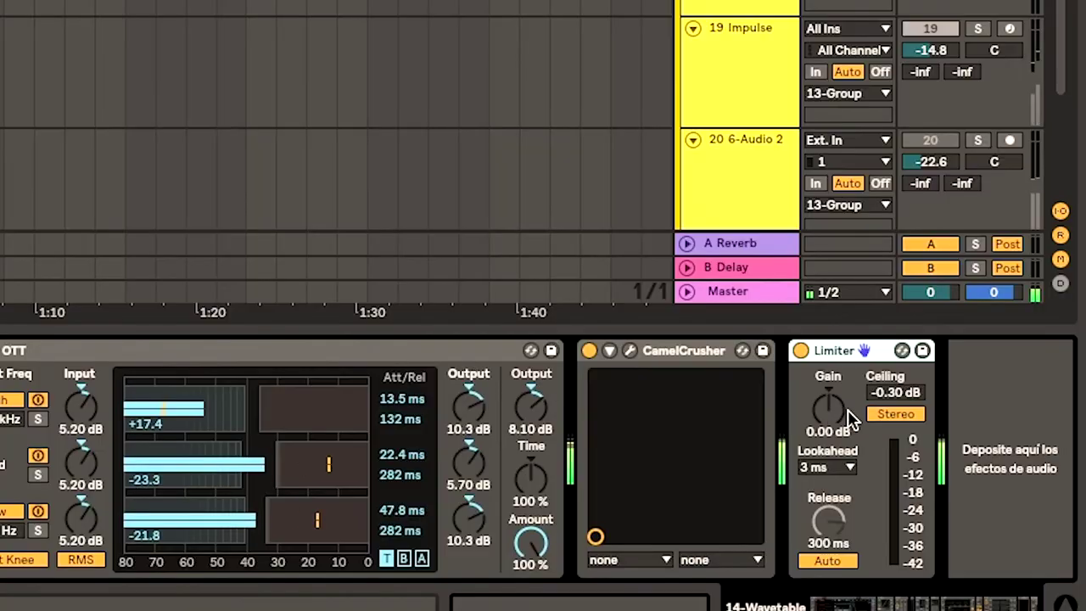
{"action": "left_click_drag", "start_coordinate": [828, 409], "coordinate": [828, 357]}
{"action": "mouse_move", "coordinate": [895, 392]}
{"action": "left_mouse_down"}
{"action": "mouse_move", "coordinate": [895, 415]}
{"action": "mouse_move", "coordinate": [895, 394]}
{"action": "left_mouse_up"}
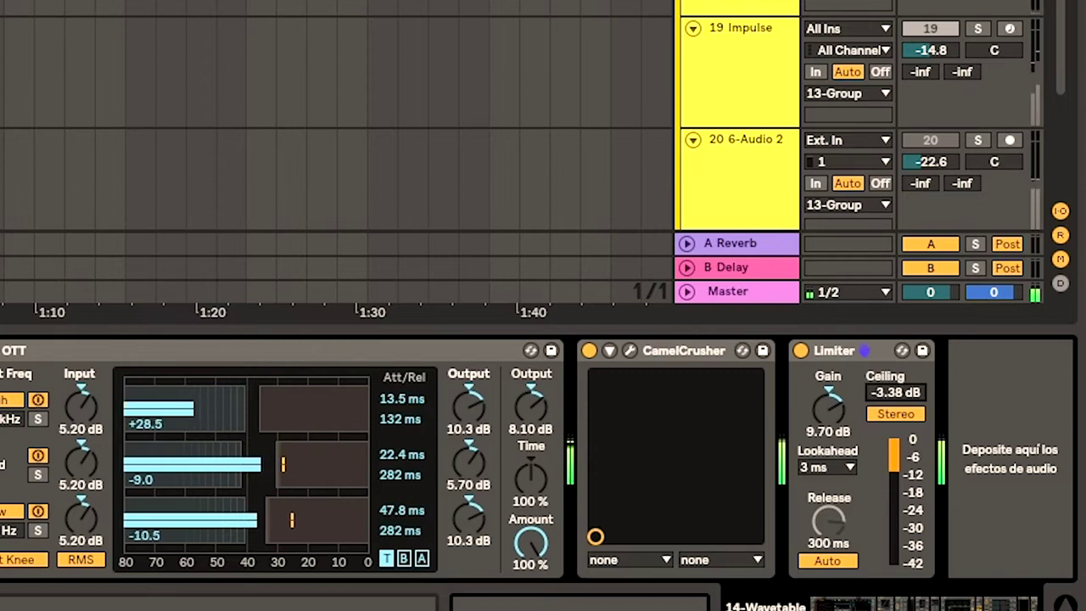
{"action": "left_click_drag", "start_coordinate": [834, 410], "coordinate": [834, 401]}
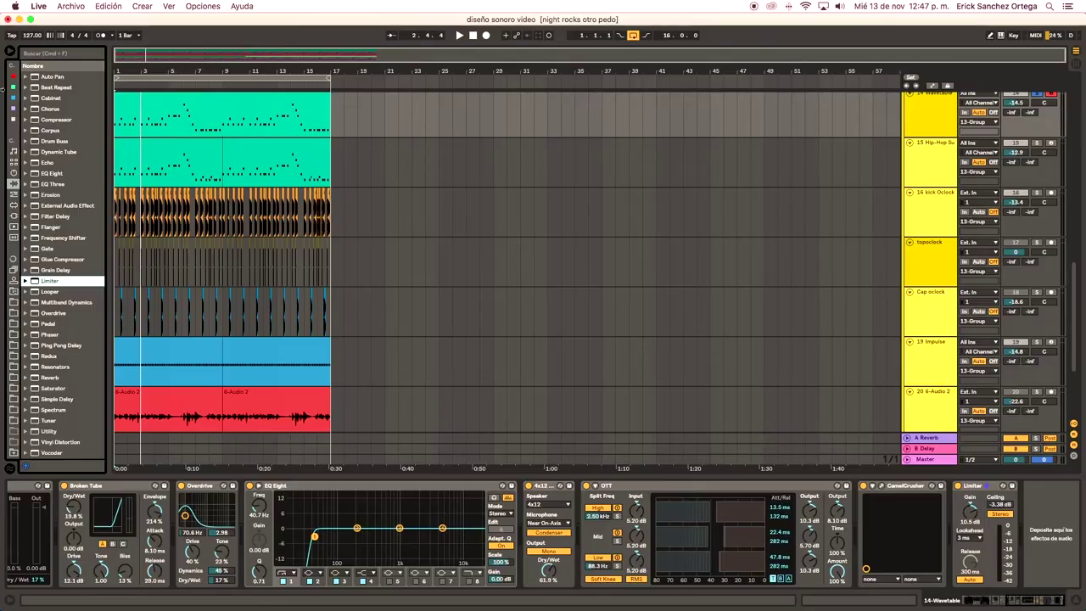
Add a second Overdrive after the Limiter with 14.2 kHz, bandwidth 7.23, Drive 44 %, Tone 87 %, Dynamics 62 % and Dry/Wet 25 %
{"action": "key", "text": "Up"}
{"action": "key", "text": "Up"}
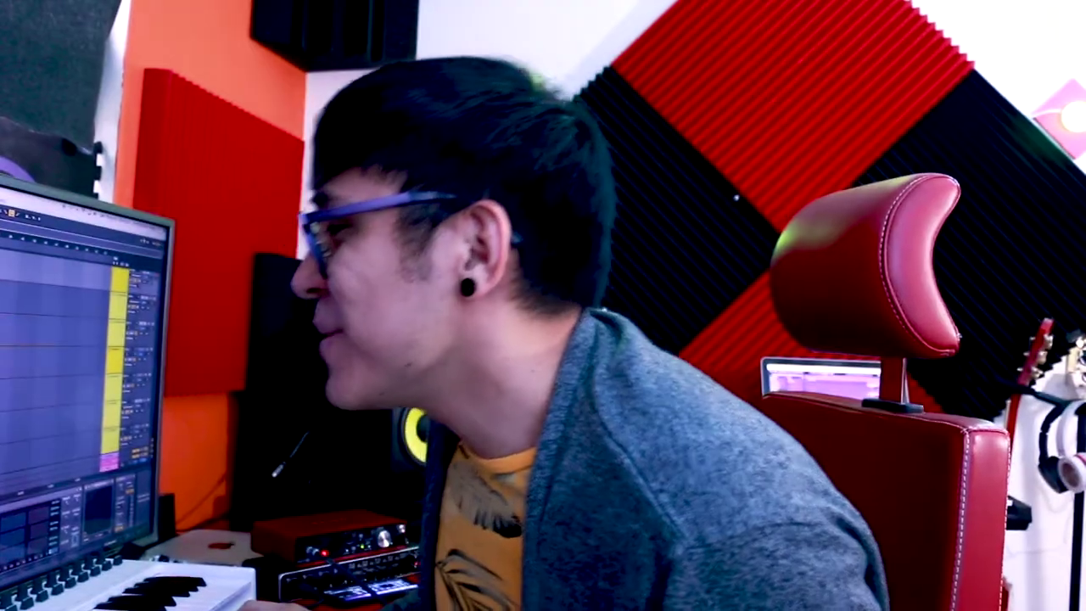
{"action": "key", "text": "Down"}
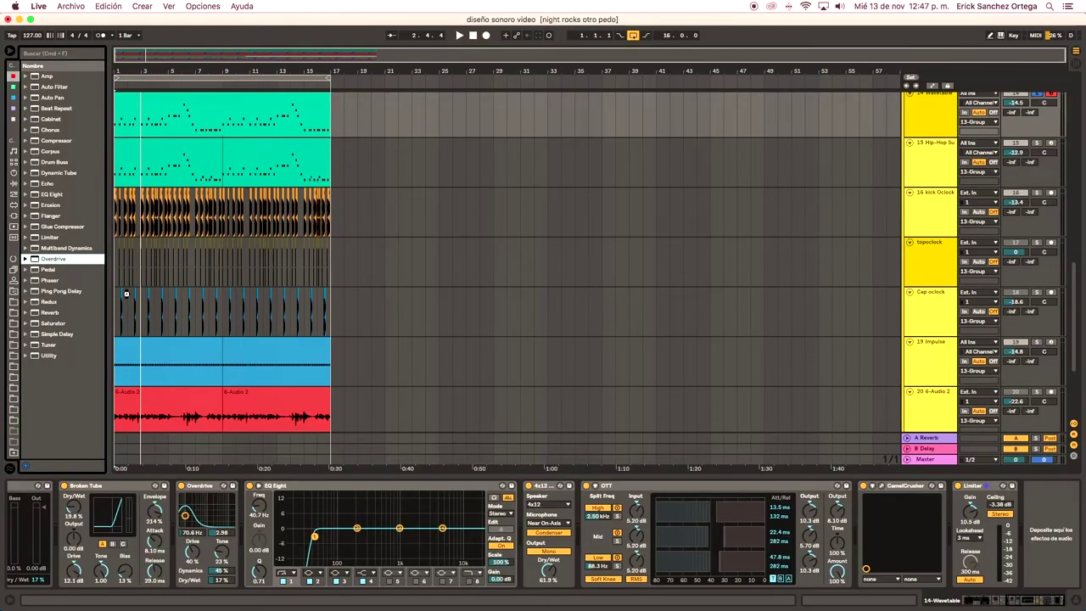
{"action": "key", "text": "Return"}
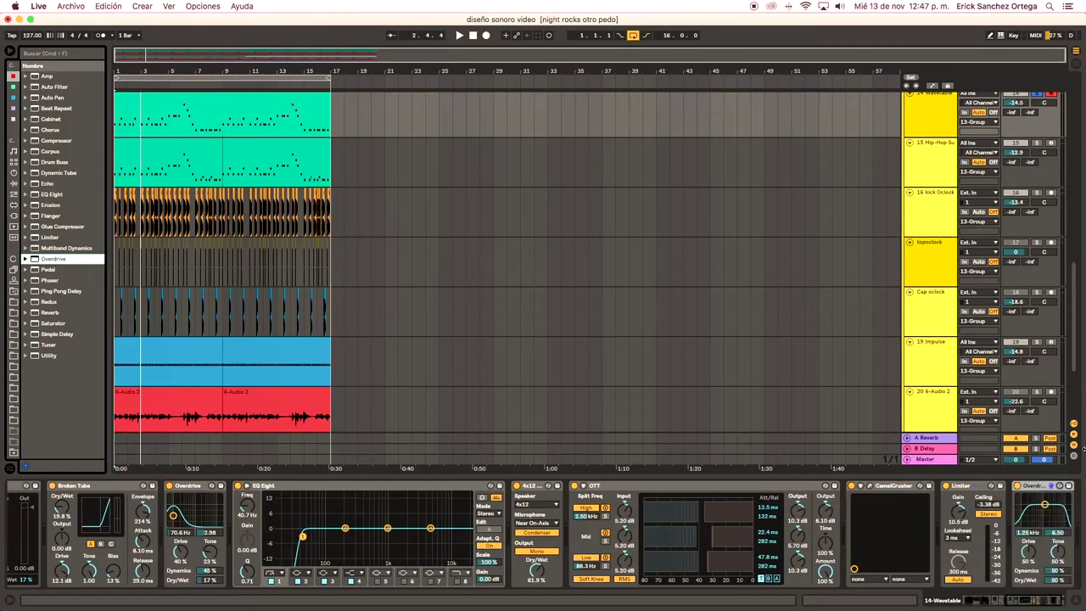
{"action": "left_click_drag", "start_coordinate": [1036, 510], "coordinate": [1063, 503]}
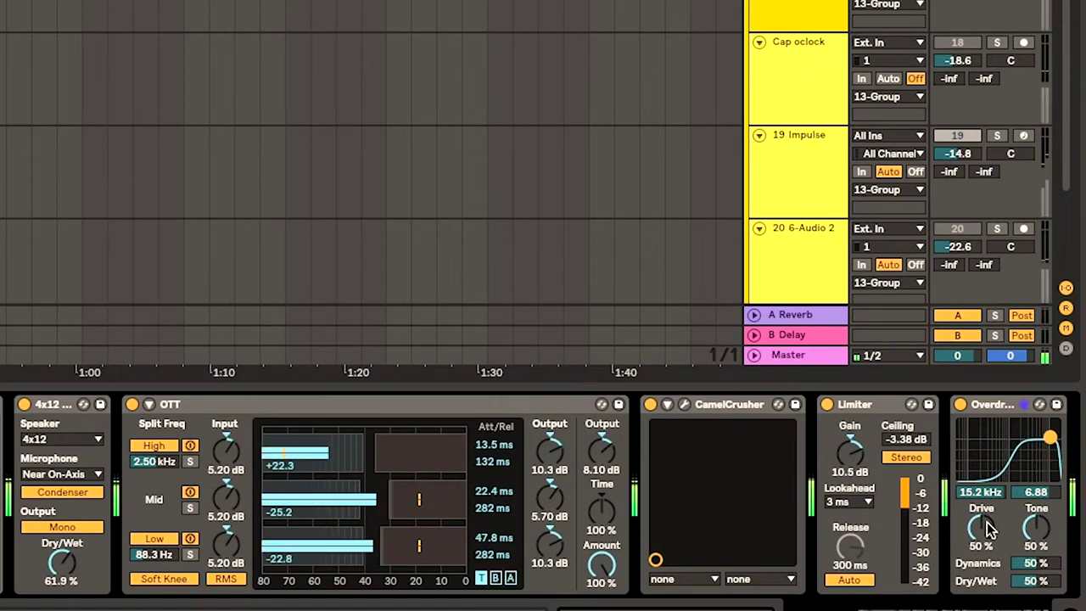
{"action": "left_click_drag", "start_coordinate": [1035, 581], "coordinate": [1017, 552]}
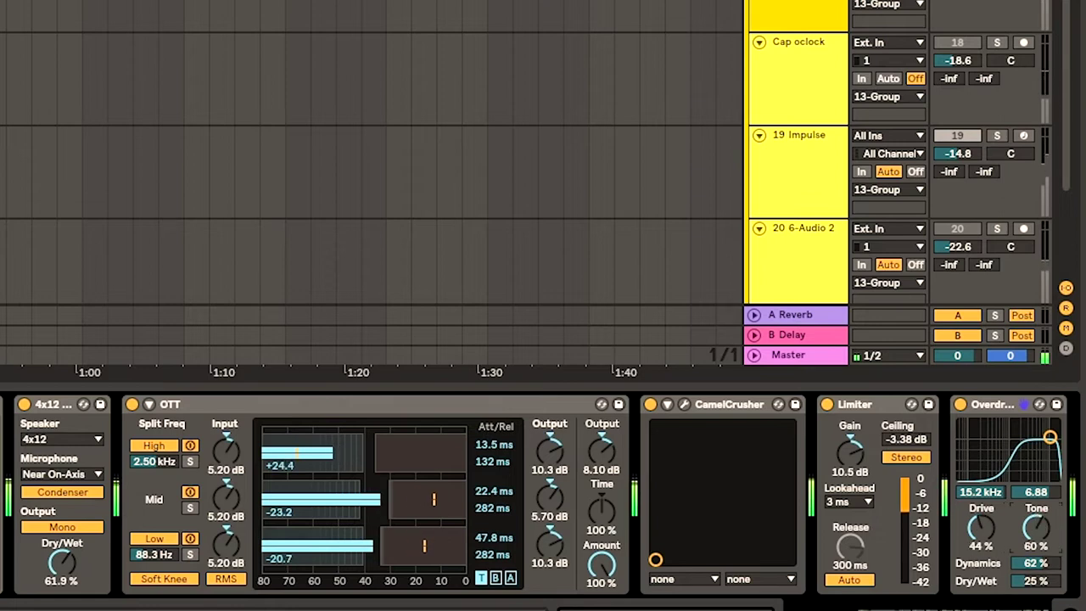
{"action": "mouse_move", "coordinate": [1052, 438]}
{"action": "left_mouse_down"}
{"action": "mouse_move", "coordinate": [1062, 431]}
{"action": "mouse_move", "coordinate": [1050, 434]}
{"action": "left_mouse_up"}
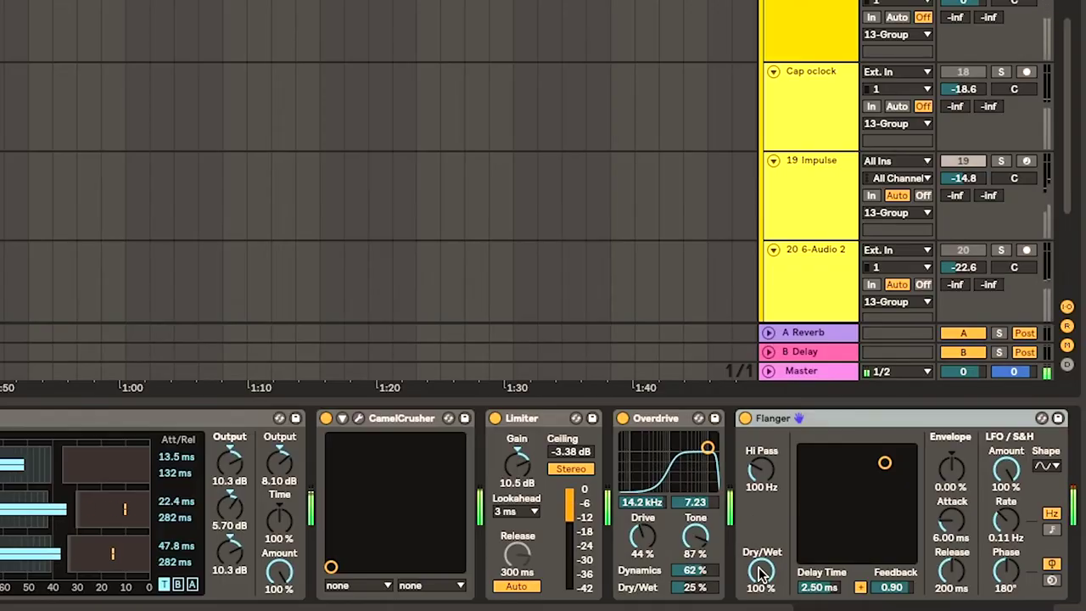
Lower the Flanger's Dry/Wet to 22.2 %
{"action": "left_click_drag", "start_coordinate": [761, 575], "coordinate": [761, 596]}
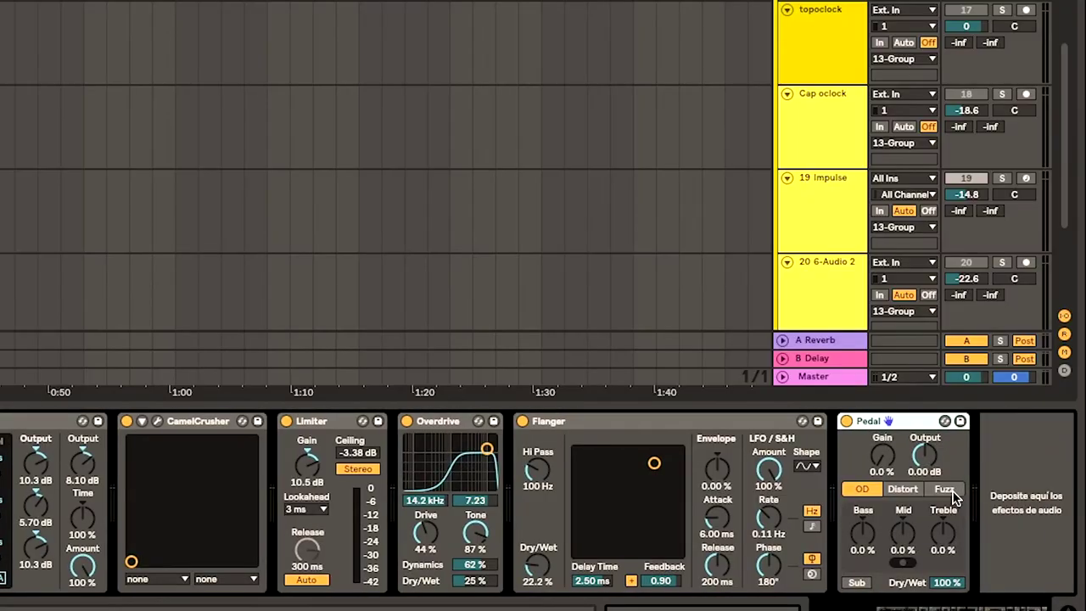
Set the Pedal to Fuzz with Sub on, Gain 82 %, Bass 52 %, Mid -51 %, Treble 41 % and Dry/Wet 30 %
{"action": "left_click", "coordinate": [945, 489]}
{"action": "left_click_drag", "start_coordinate": [942, 533], "coordinate": [943, 520]}
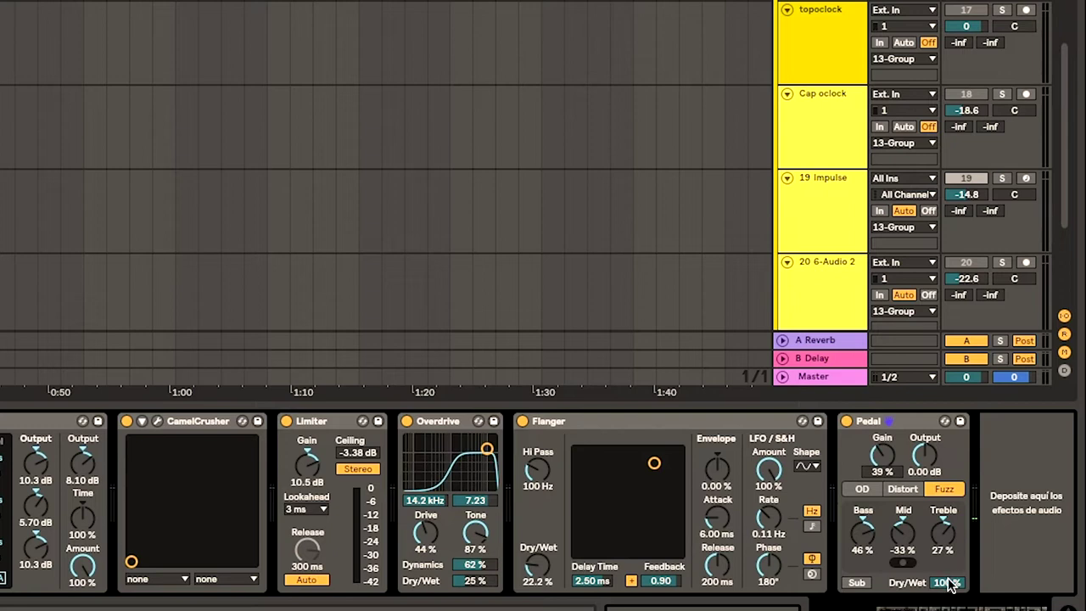
{"action": "left_click", "coordinate": [870, 583]}
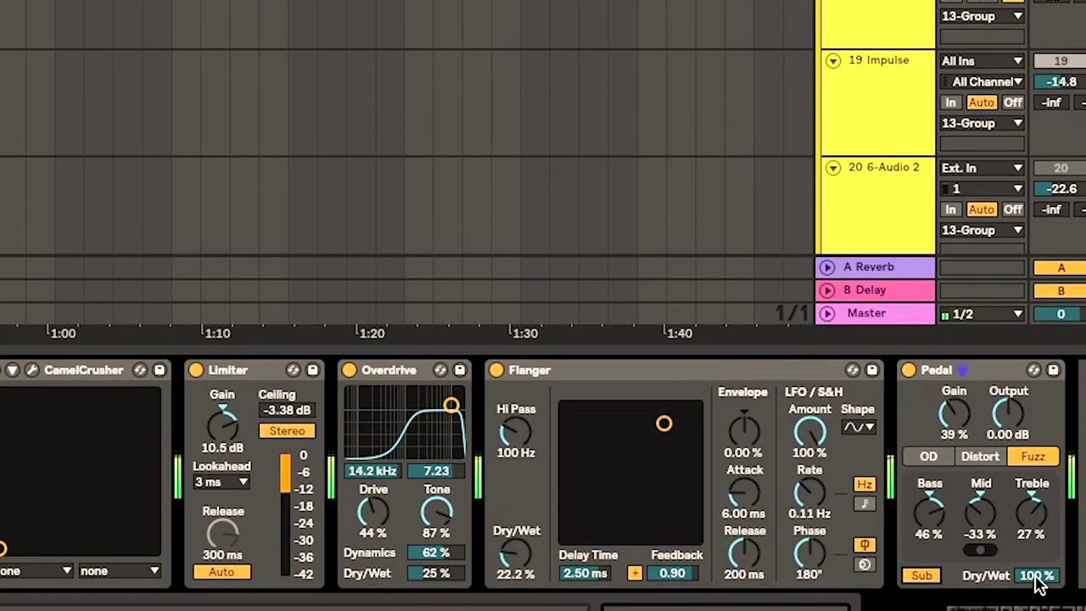
{"action": "left_click_drag", "start_coordinate": [1038, 577], "coordinate": [1039, 610]}
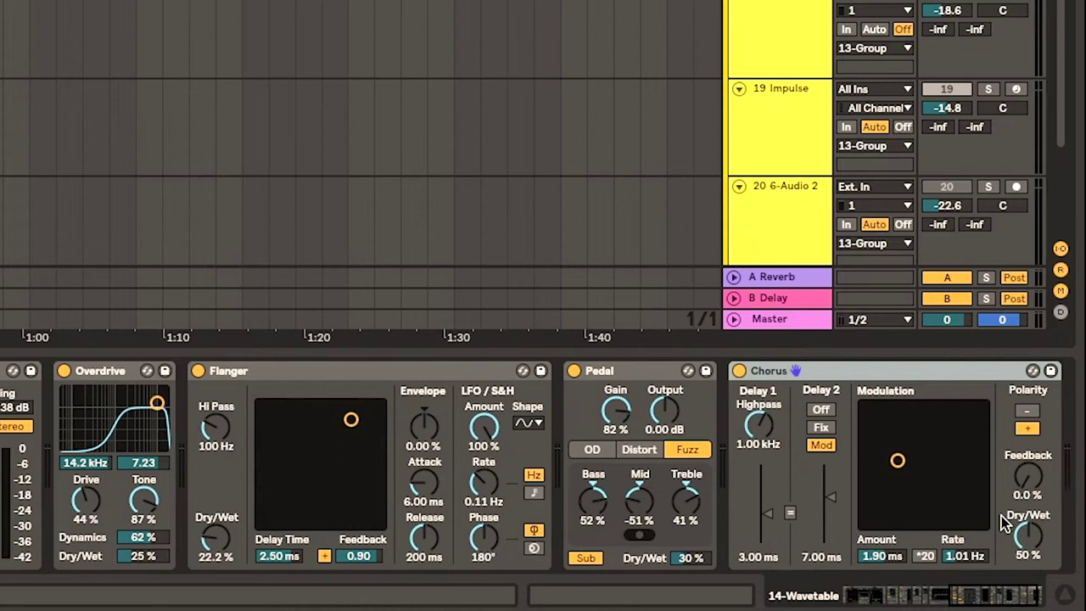
Set the Chorus modulation to 0.33 ms at 0.97 Hz and its Dry/Wet to 38 %
{"action": "left_click_drag", "start_coordinate": [1007, 523], "coordinate": [887, 500]}
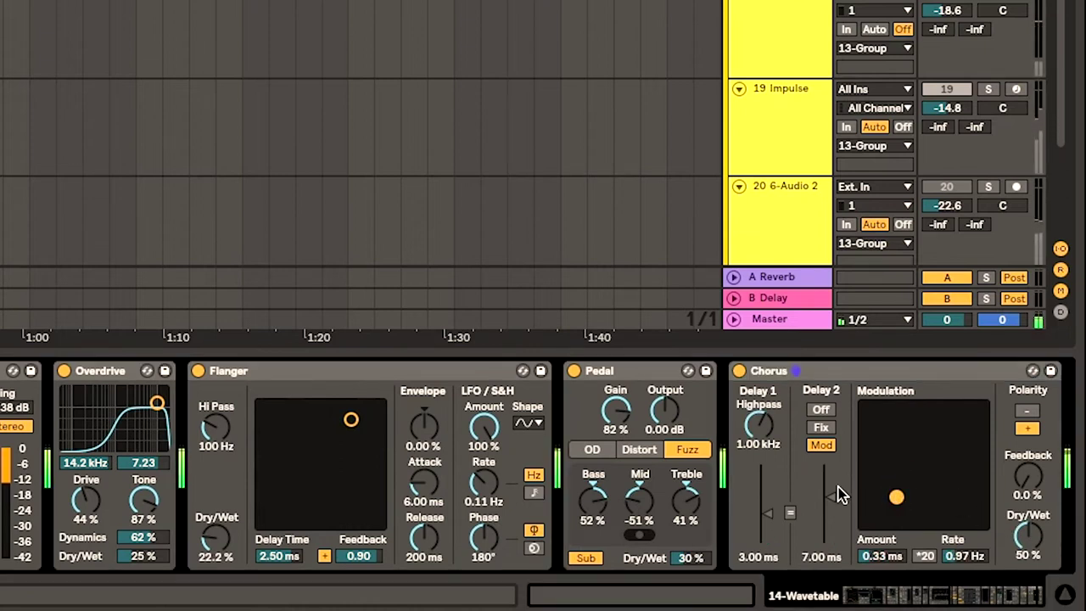
{"action": "scroll", "coordinate": [838, 487], "scroll_direction": "right", "scroll_amount": 3}
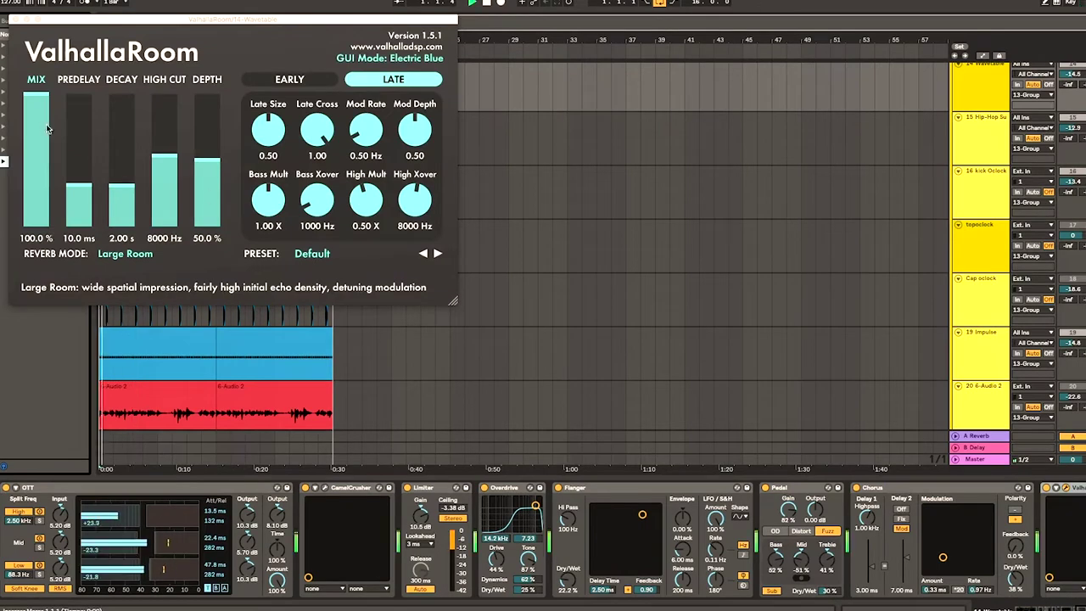
Set the ValhallaRoom reverb's Mix to 24.4 % and its High Cut to 11090 Hz
{"action": "left_click_drag", "start_coordinate": [37, 136], "coordinate": [36, 213]}
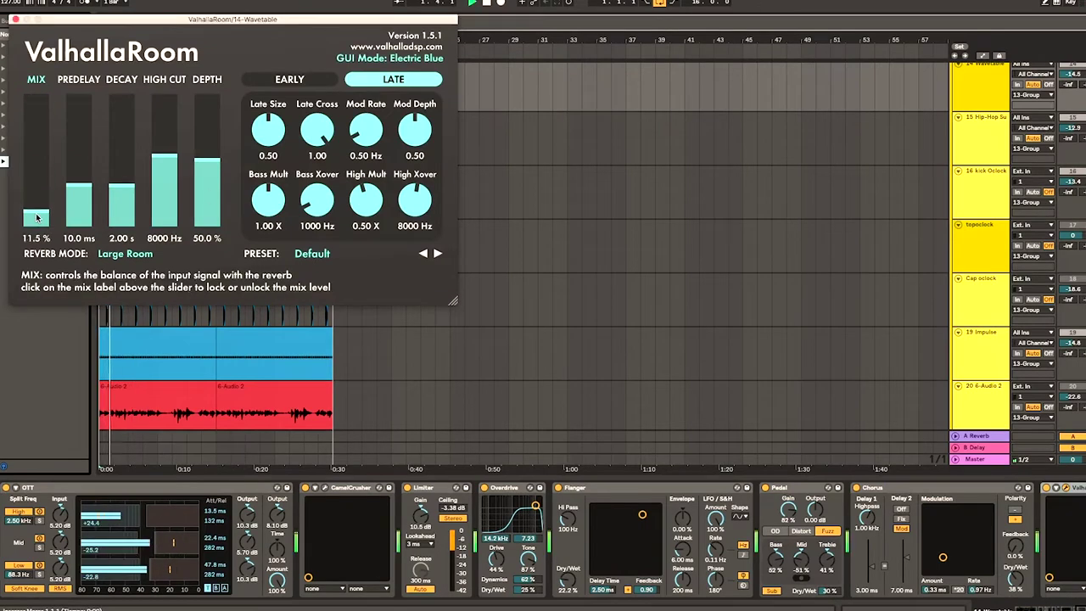
{"action": "left_click", "coordinate": [165, 127]}
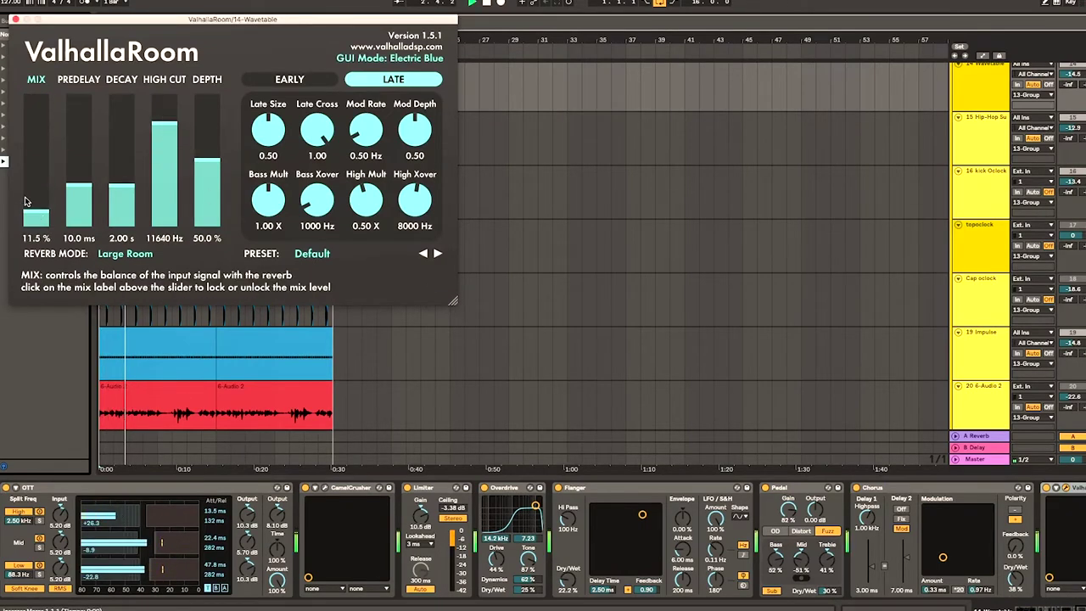
{"action": "left_click", "coordinate": [33, 199]}
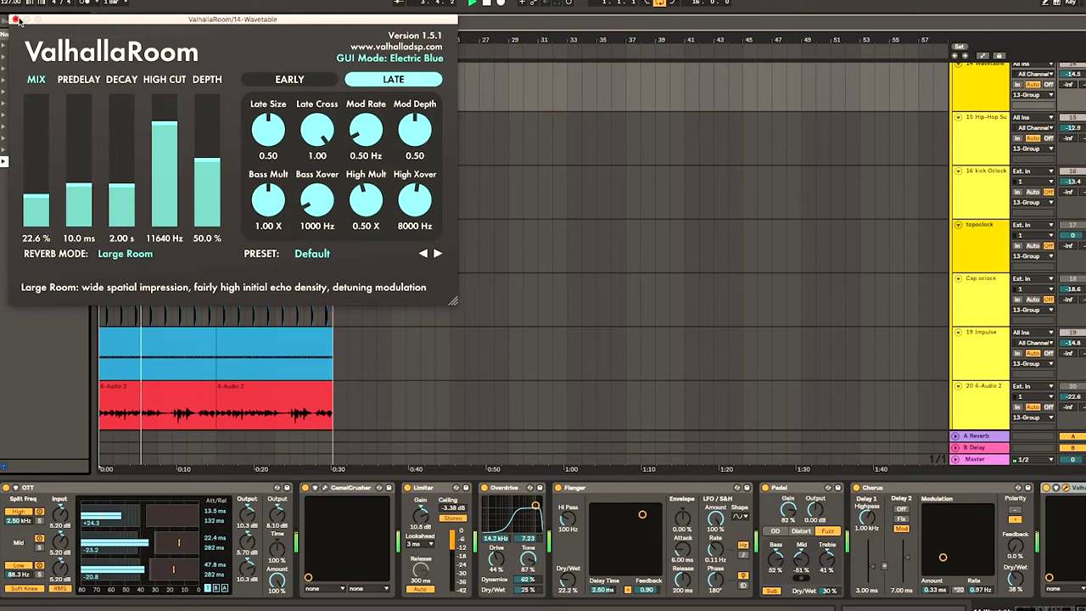
{"action": "mouse_move", "coordinate": [161, 127]}
{"action": "left_mouse_down"}
{"action": "mouse_move", "coordinate": [163, 207]}
{"action": "mouse_move", "coordinate": [164, 131]}
{"action": "left_mouse_up"}
{"action": "left_click", "coordinate": [41, 109]}
{"action": "left_click_drag", "start_coordinate": [37, 156], "coordinate": [37, 198]}
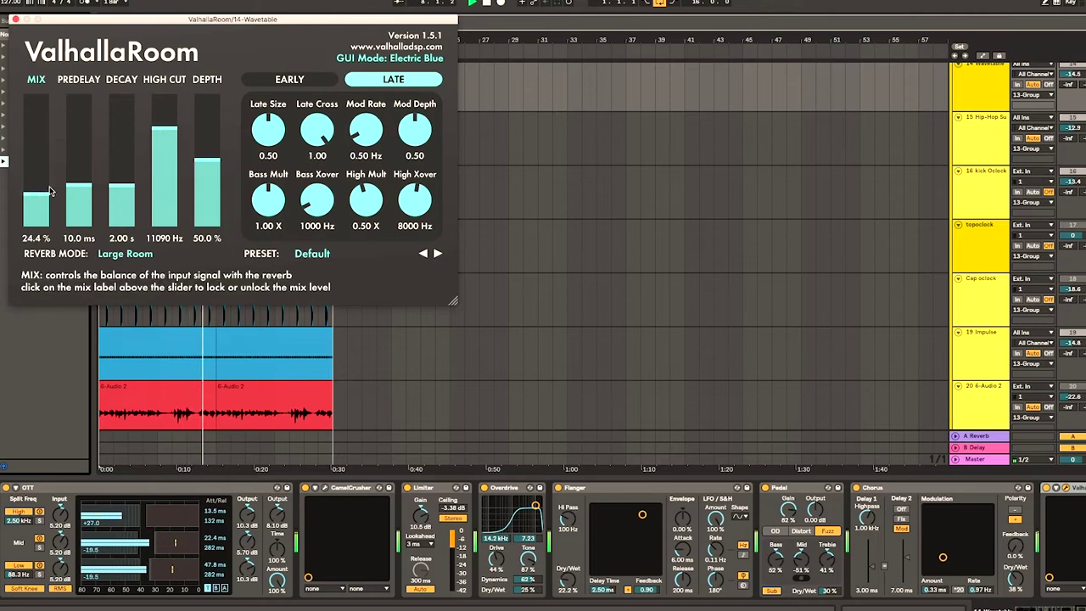